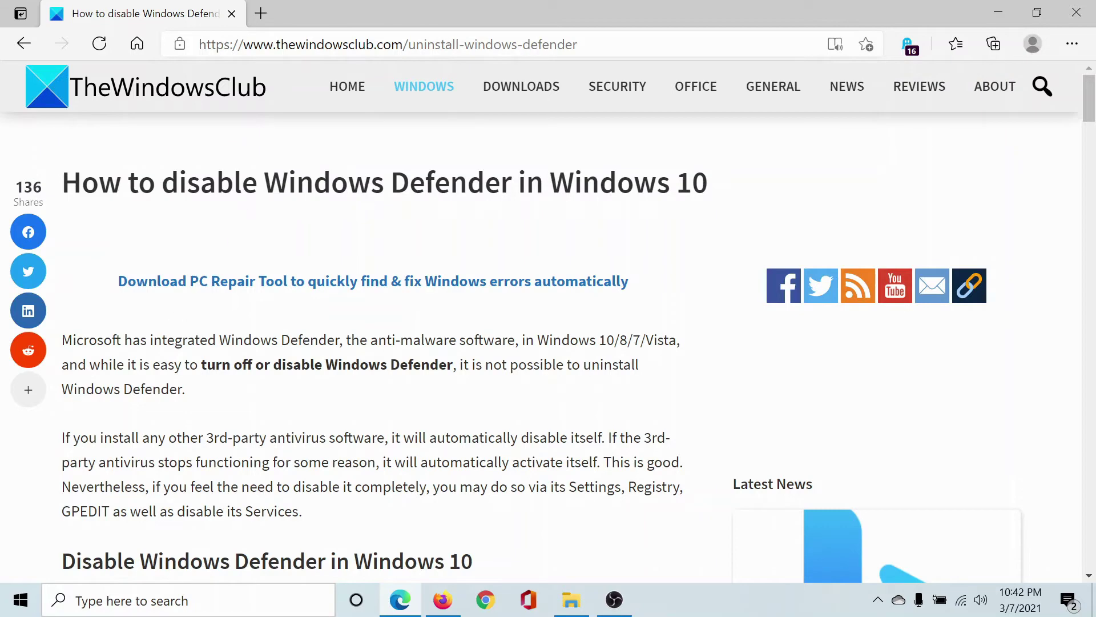
Step: Go from Start through Settings and Update & Security to the Windows Security page
{"action": "left_click", "coordinate": [21, 600]}
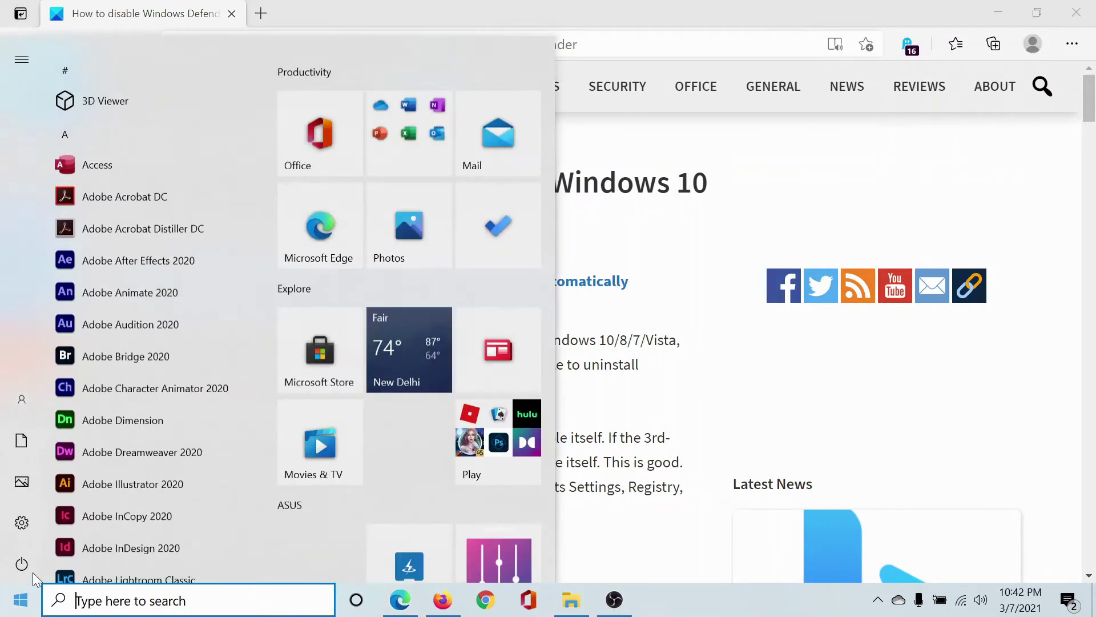
{"action": "left_click", "coordinate": [26, 523]}
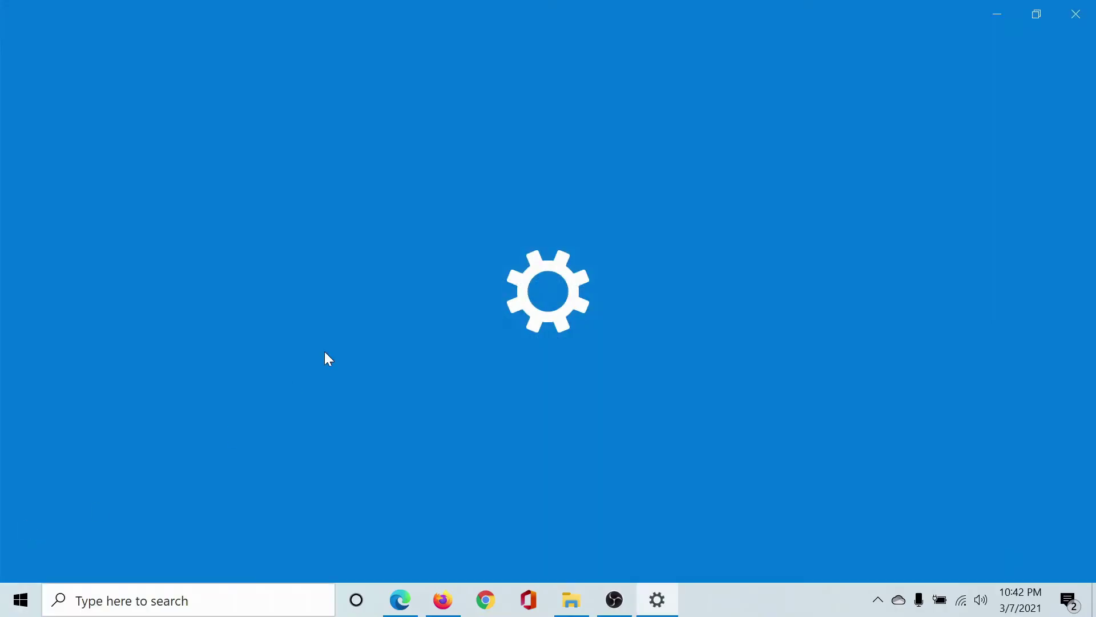
{"action": "scroll", "coordinate": [296, 453], "scroll_direction": "down", "scroll_amount": 1}
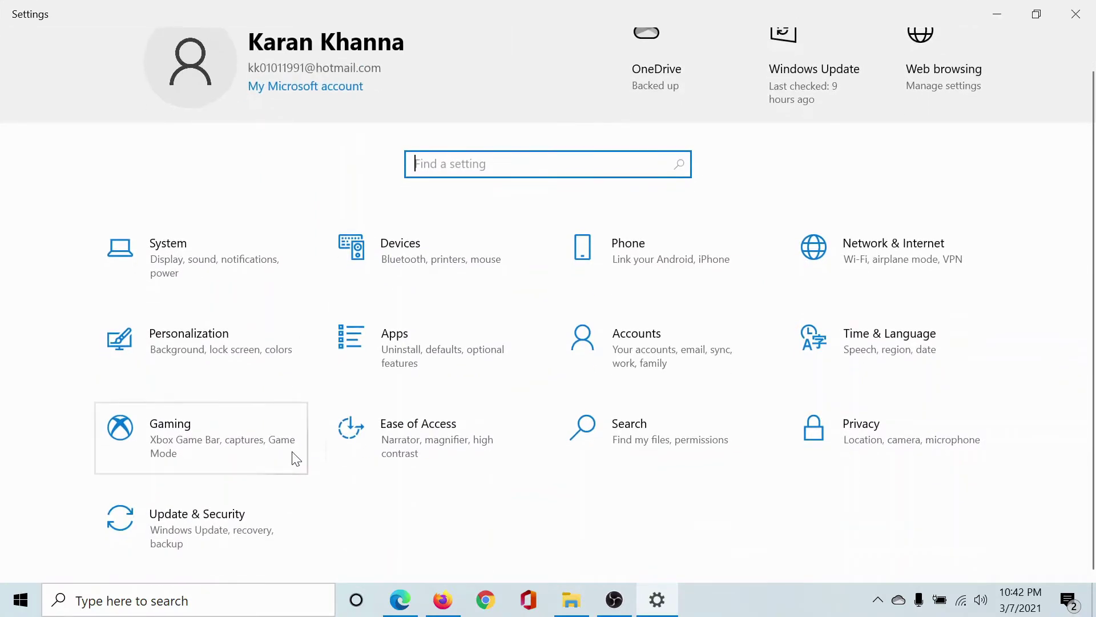
{"action": "left_click", "coordinate": [213, 536]}
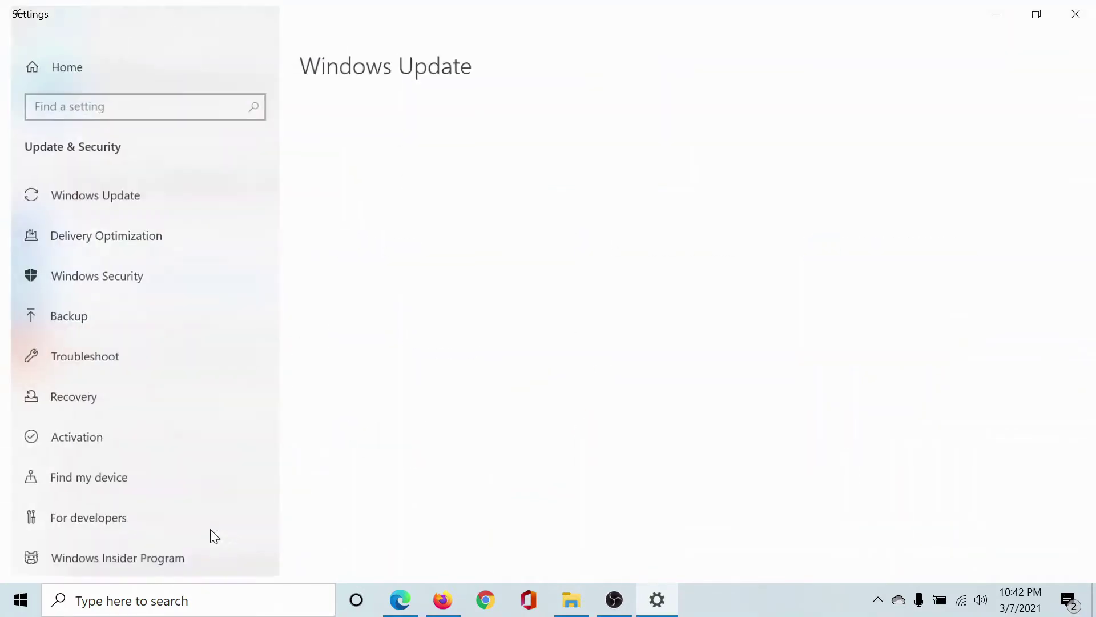
{"action": "left_click", "coordinate": [101, 275]}
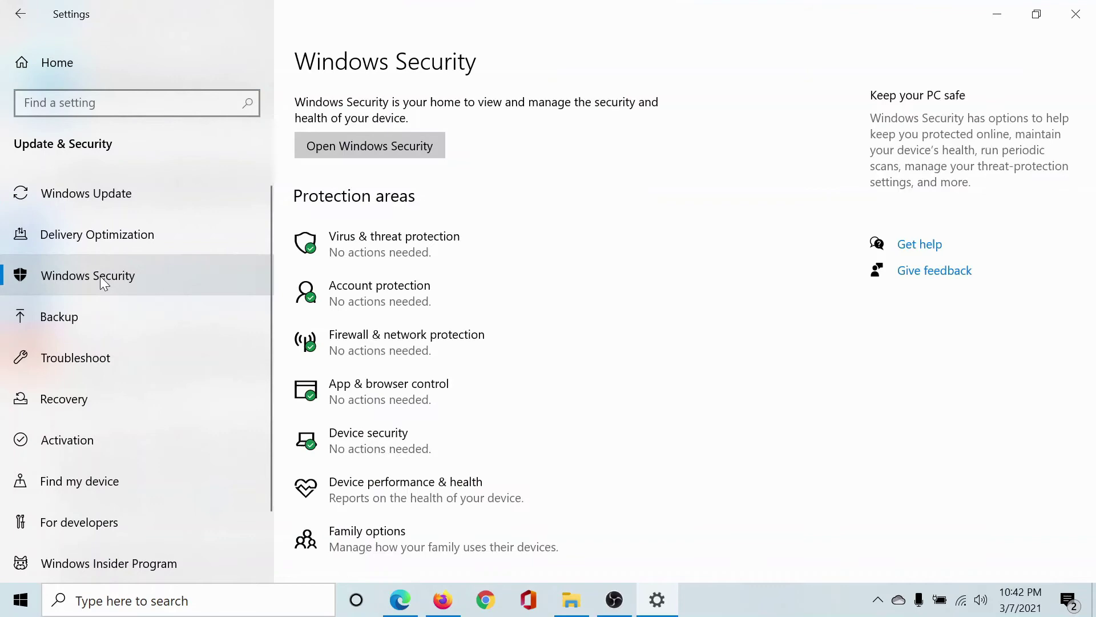
Step: Switch Real-time protection off in Virus & threat protection settings, then return to the Edge article
{"action": "left_click", "coordinate": [378, 239]}
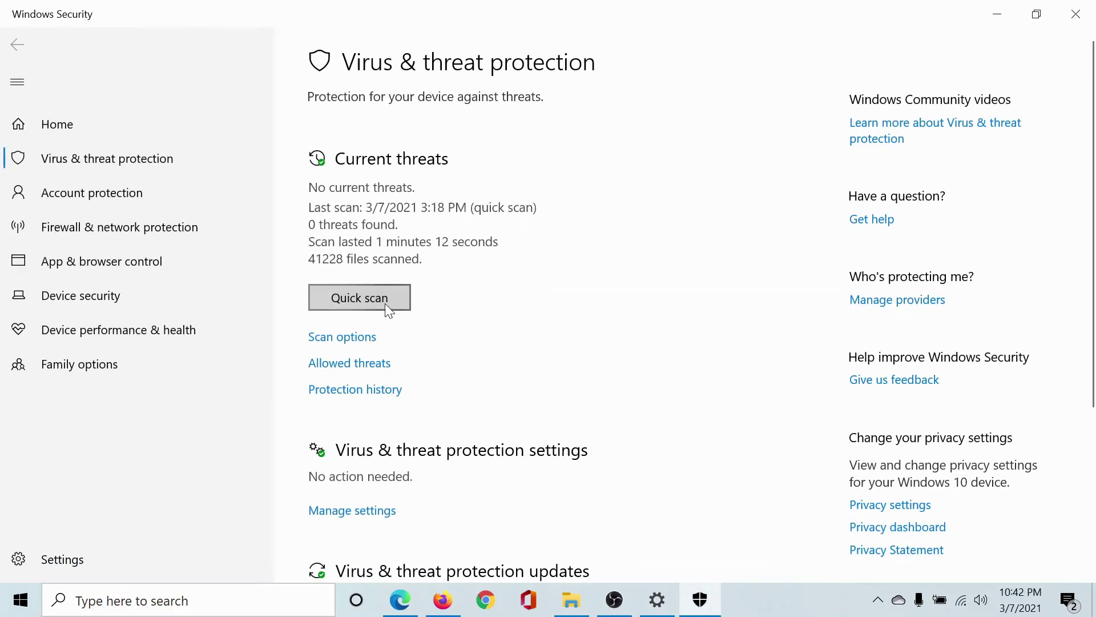
{"action": "scroll", "coordinate": [388, 321], "scroll_direction": "down", "scroll_amount": 3}
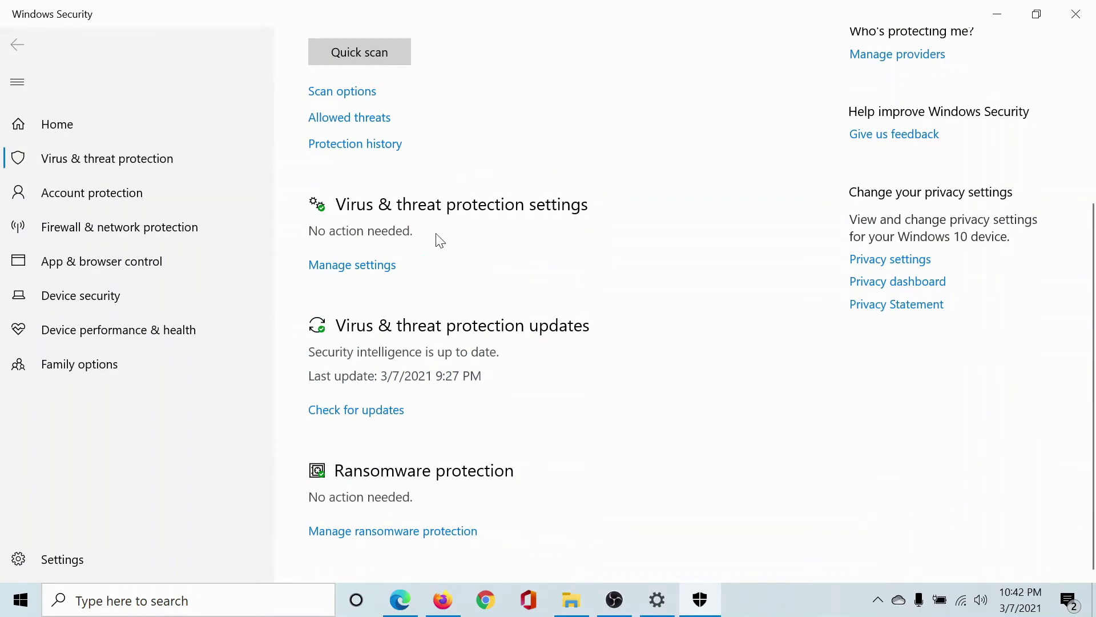
{"action": "left_click", "coordinate": [373, 267]}
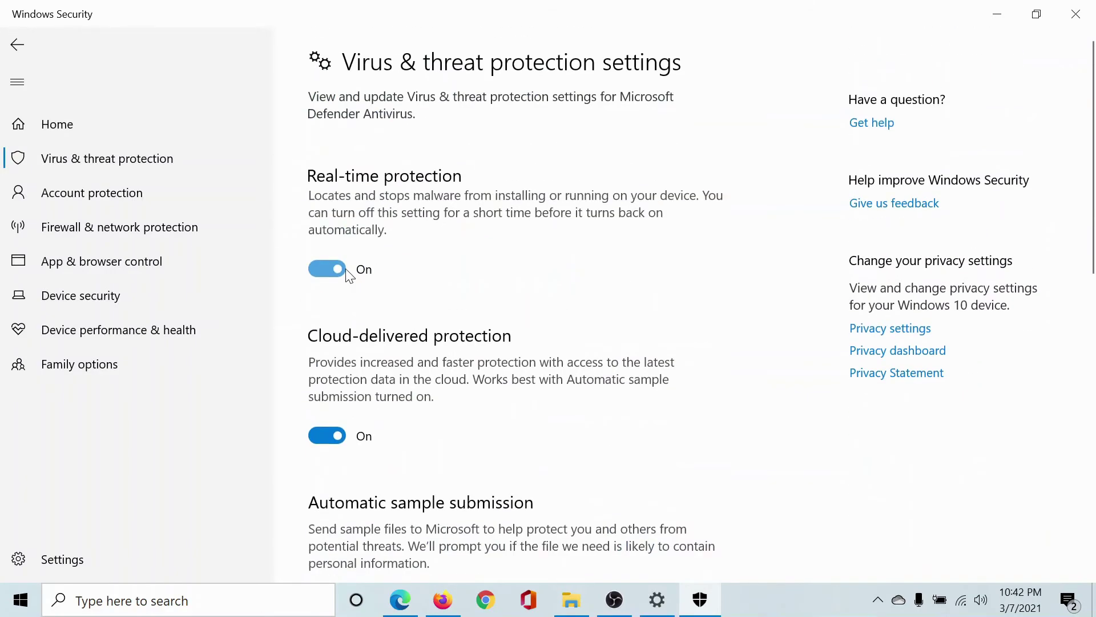
{"action": "left_click", "coordinate": [332, 268]}
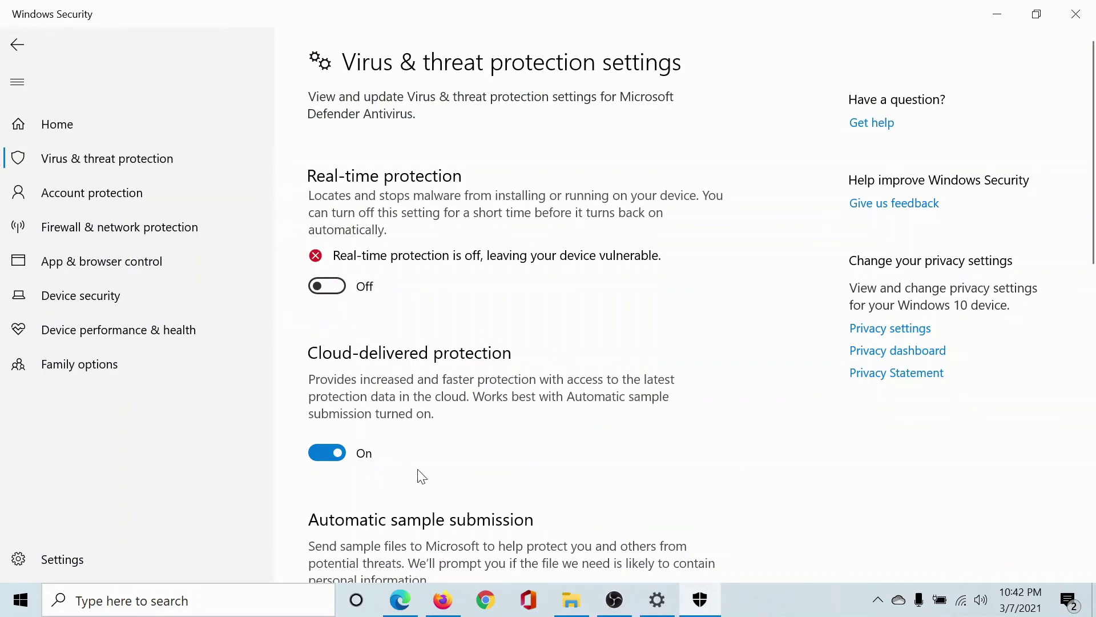
{"action": "left_click", "coordinate": [400, 600]}
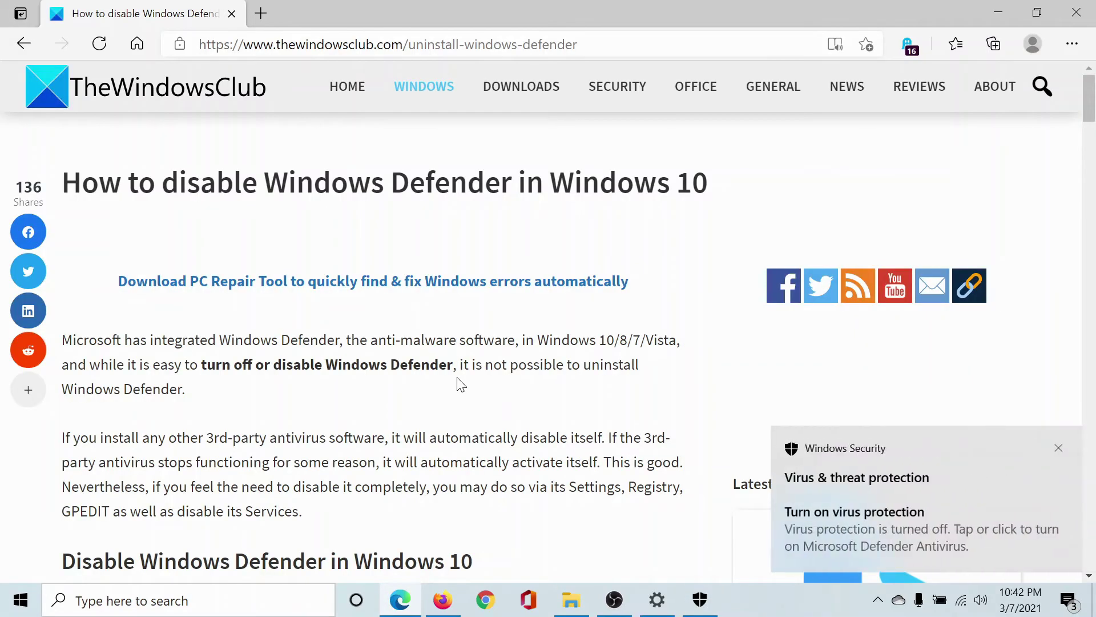